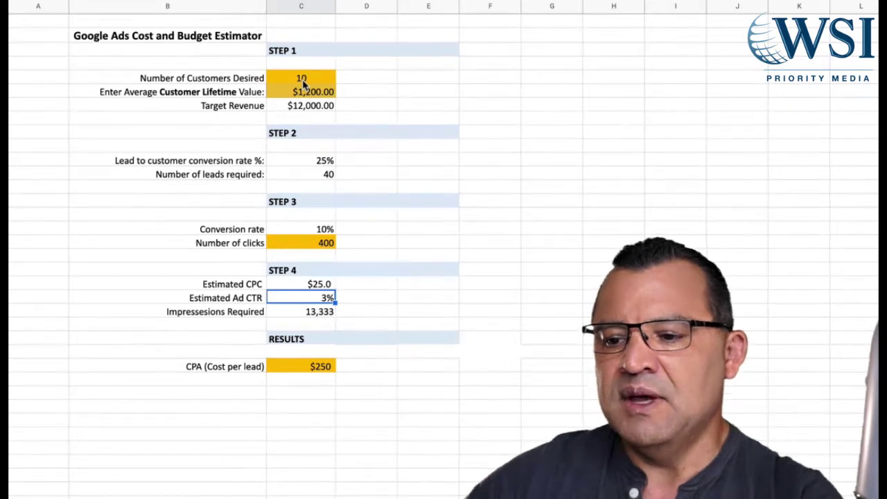
# Change the number of customers desired from 10 to 50
pyautogui.click(308, 96)
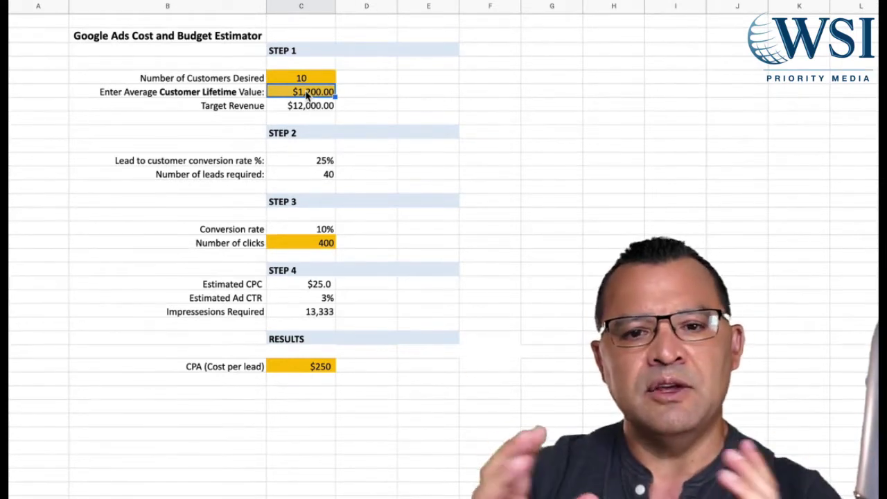
pyautogui.click(261, 94)
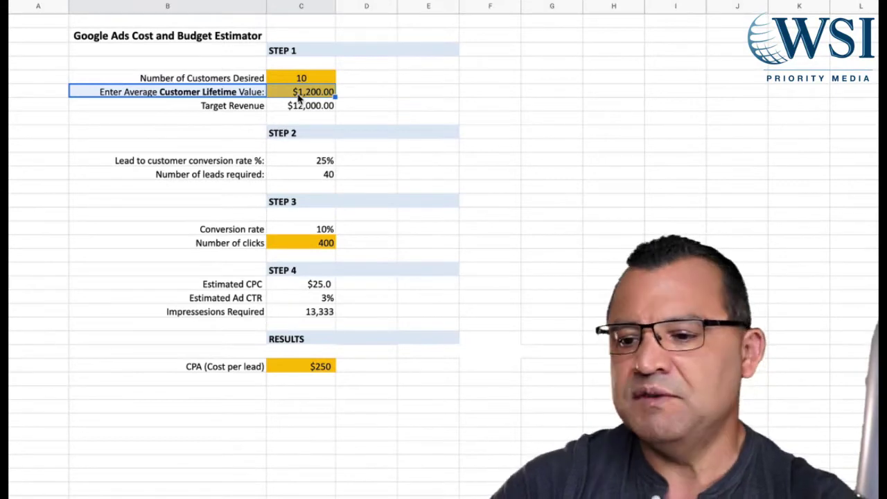
pyautogui.hotkey('shift', 'Left')
pyautogui.press('Right')
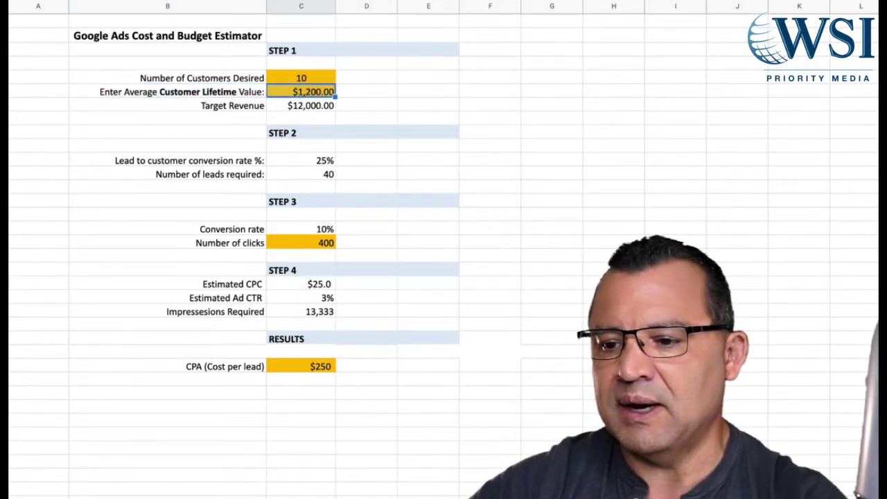
pyautogui.press('Up')
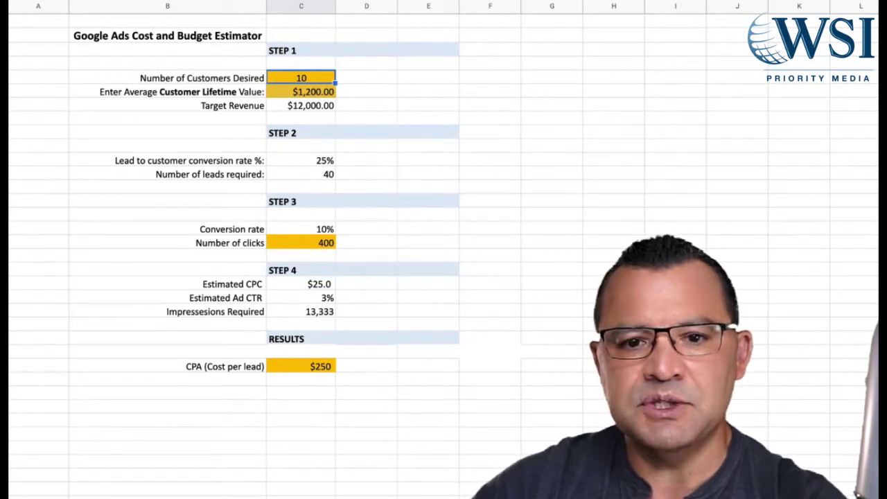
pyautogui.write('50')
pyautogui.press('Return')
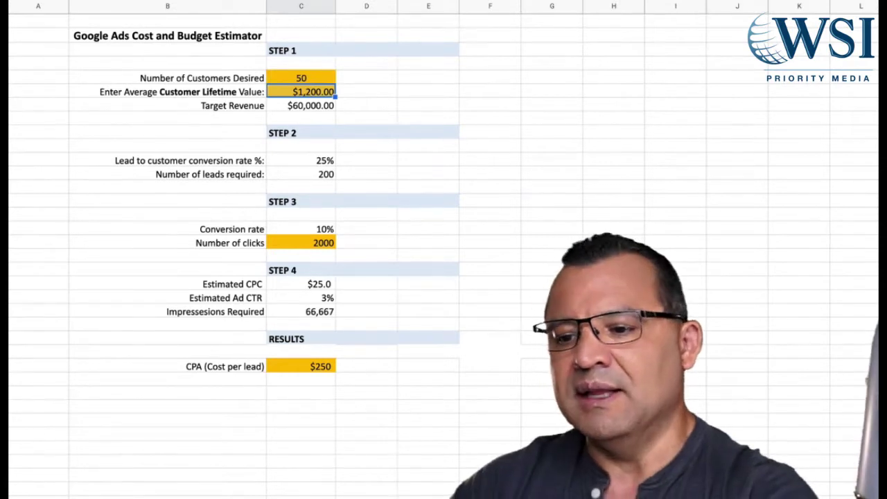
# Review the recalculated $60,000.00 target revenue and 200 leads required
pyautogui.press('Up')
pyautogui.press('Down')
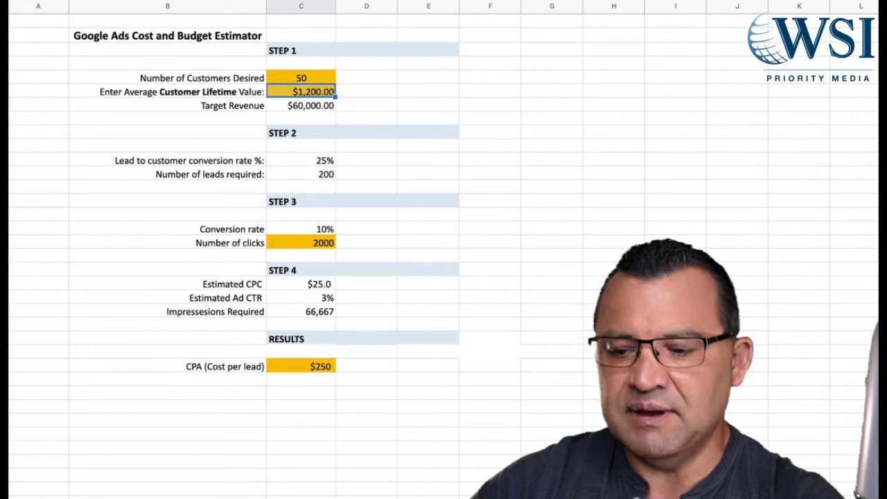
pyautogui.press('Down')
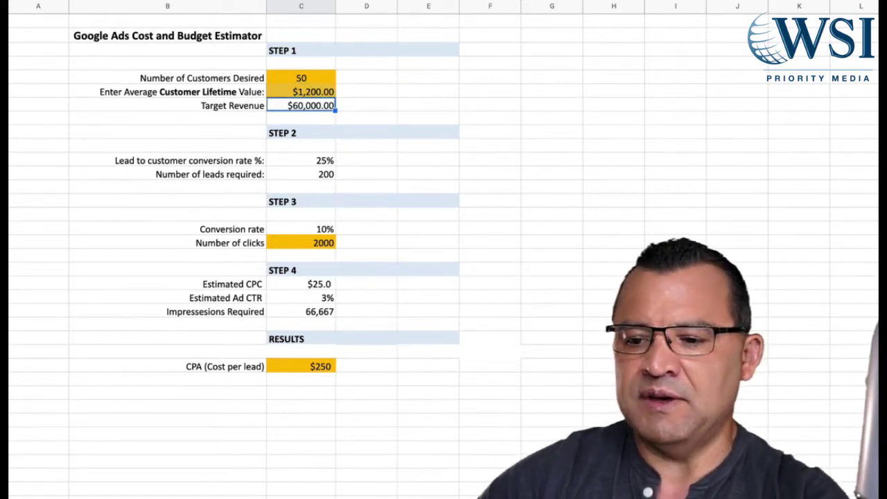
pyautogui.press('Up')
pyautogui.press('Up')
pyautogui.press('Down')
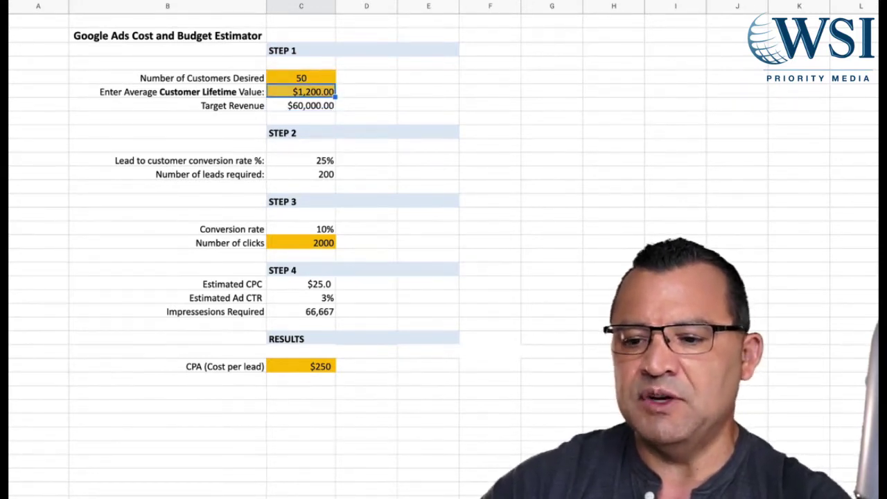
pyautogui.press('Up')
pyautogui.press('Down')
pyautogui.press('Down')
pyautogui.press('Down')
pyautogui.press('Down')
pyautogui.press('Down')
pyautogui.press('Down')
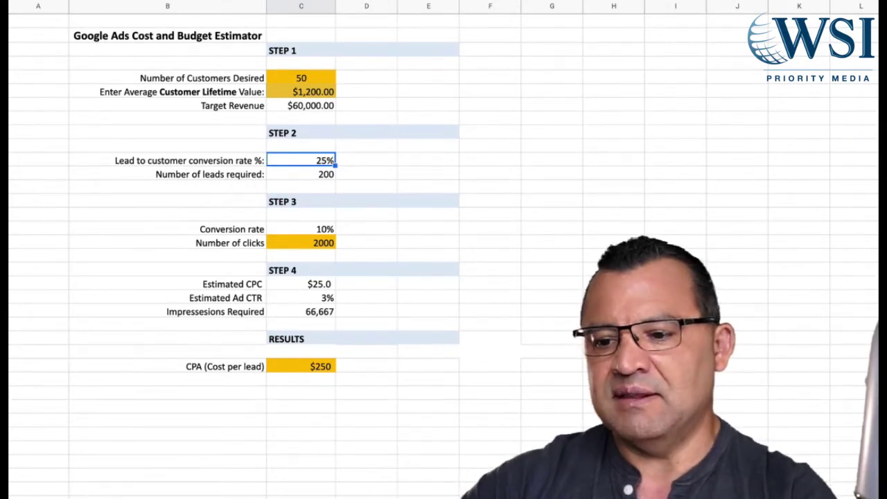
pyautogui.press('Up')
pyautogui.press('Up')
pyautogui.press('Up')
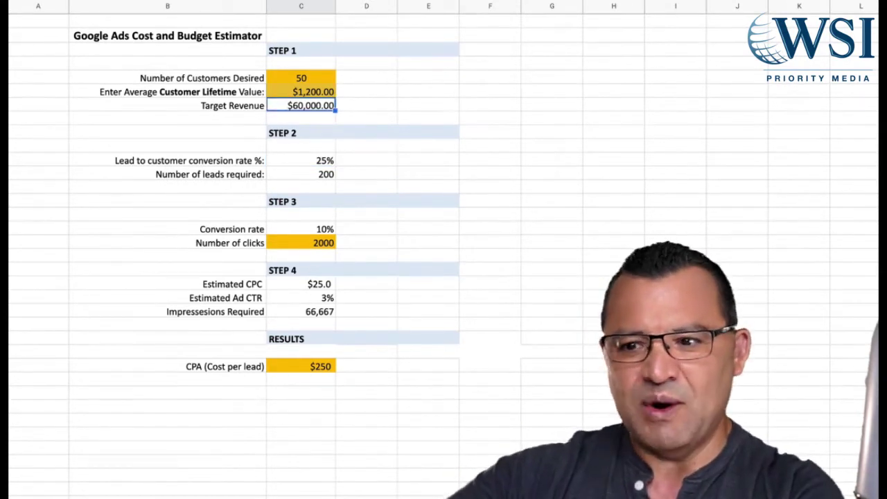
# Change the lead-to-customer conversion rate from 25% to 33%, cutting leads to 152
pyautogui.press('Up')
pyautogui.press('Up')
pyautogui.press('Down')
pyautogui.press('Down')
pyautogui.press('Down')
pyautogui.press('Down')
pyautogui.press('Down')
pyautogui.press('Down')
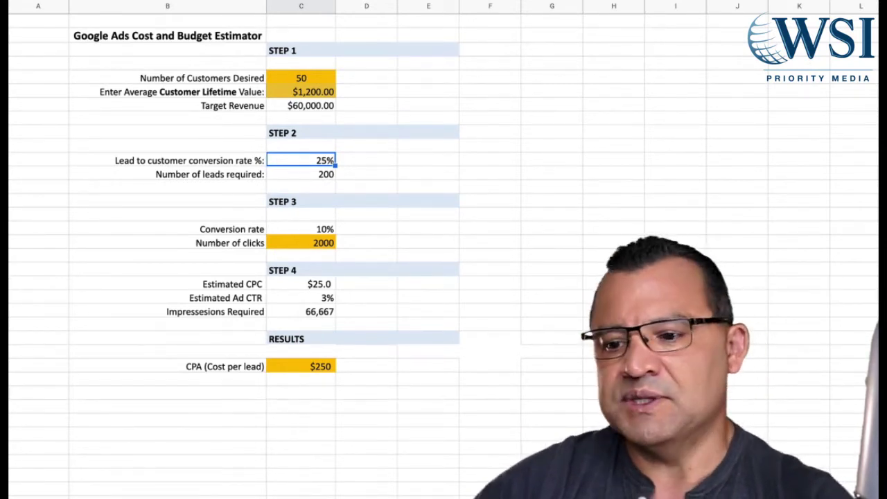
pyautogui.press('Up')
pyautogui.press('Down')
pyautogui.press('Down')
pyautogui.press('Up')
pyautogui.press('Down')
pyautogui.press('Up')
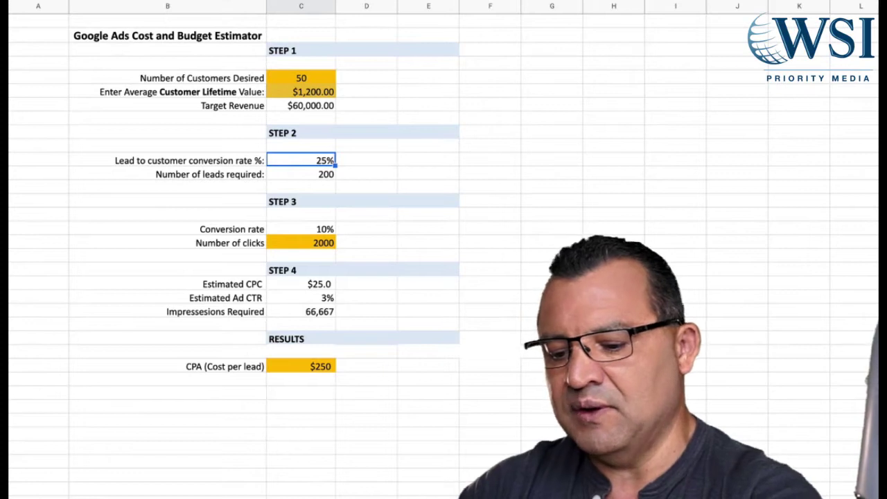
pyautogui.write('33')
pyautogui.press('Return')
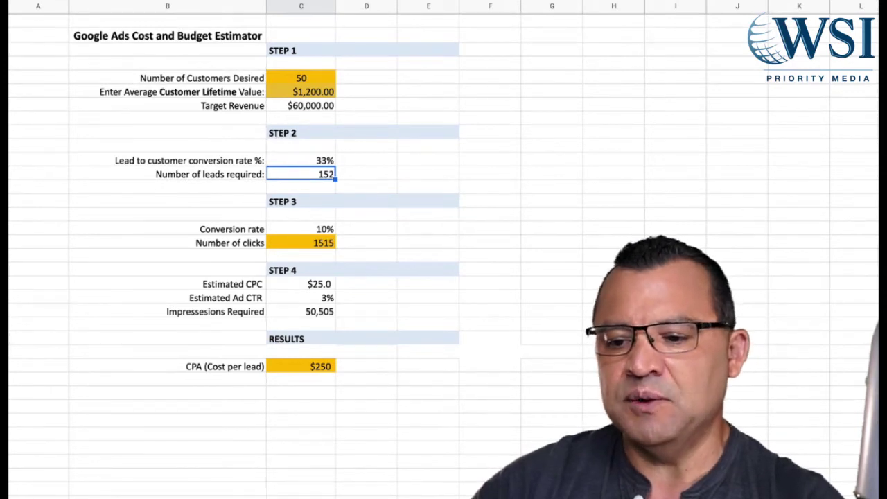
pyautogui.press('Down')
pyautogui.press('Down')
pyautogui.press('Down')
pyautogui.press('Down')
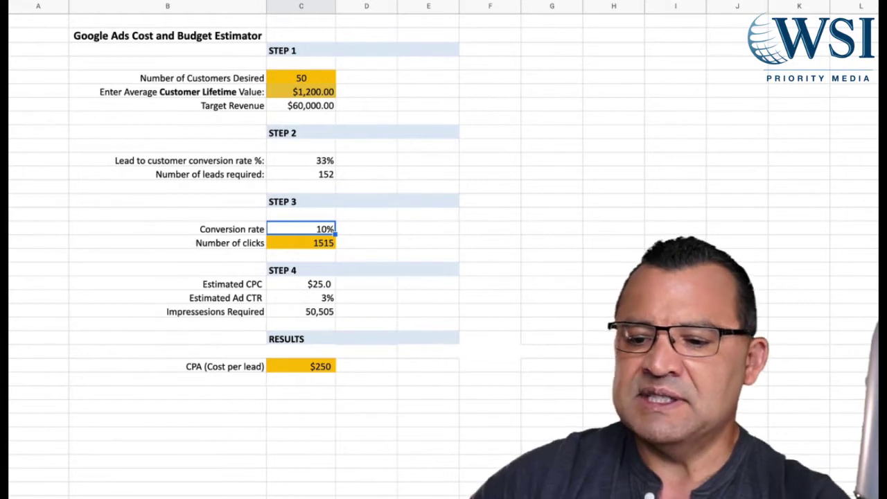
# Set the ad conversion rate to 5%, doubling clicks to 3,030 and CPA to $500
pyautogui.press('Down')
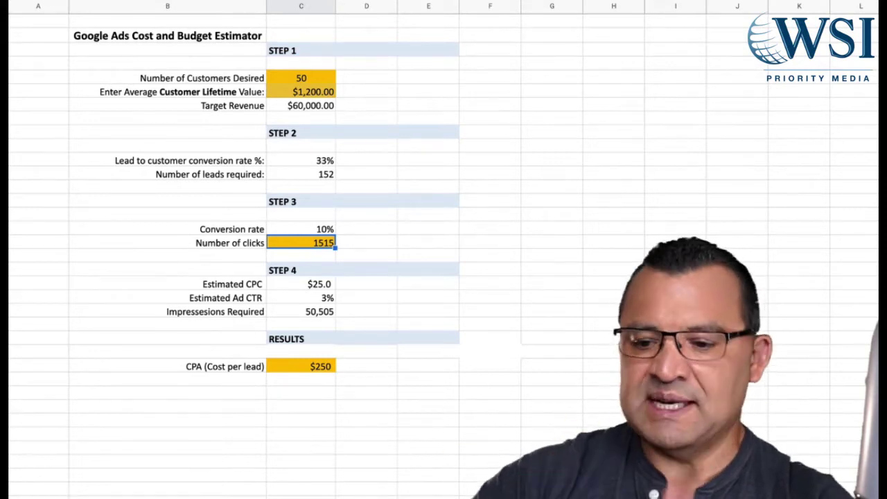
pyautogui.press('Up')
pyautogui.press('Up')
pyautogui.press('Up')
pyautogui.press('Up')
pyautogui.press('Down')
pyautogui.press('Down')
pyautogui.press('Down')
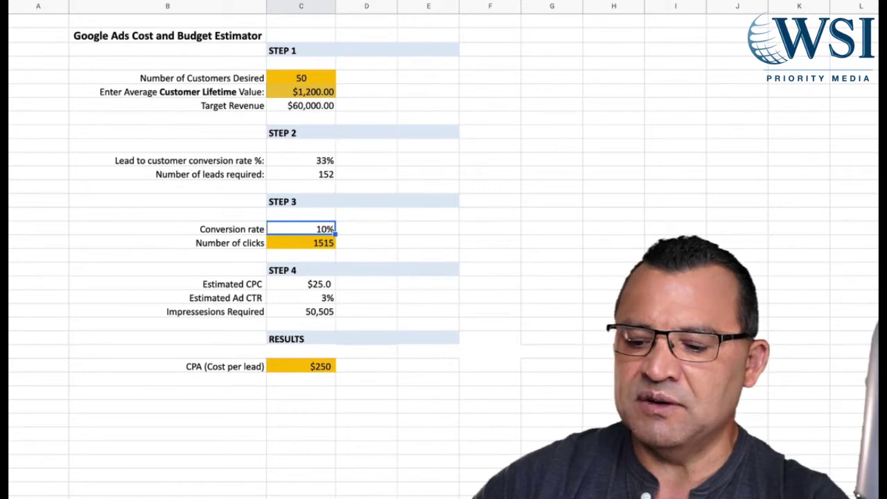
pyautogui.write('5')
pyautogui.press('Return')
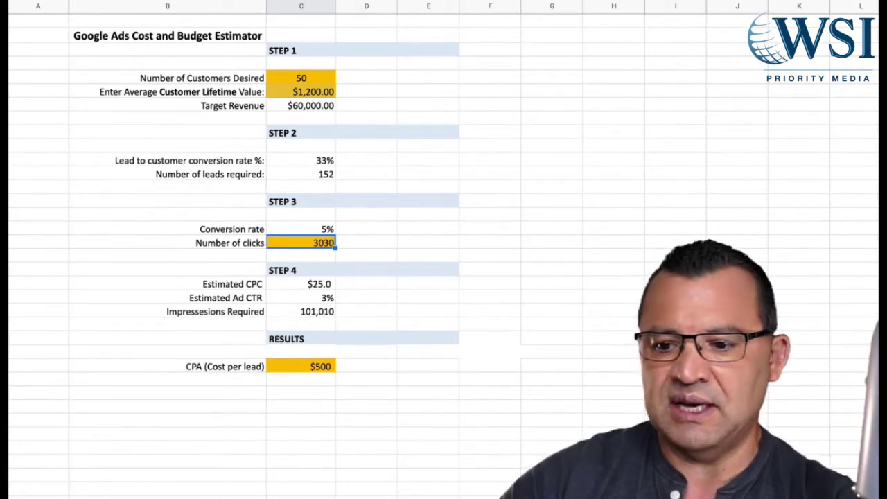
pyautogui.press('Up')
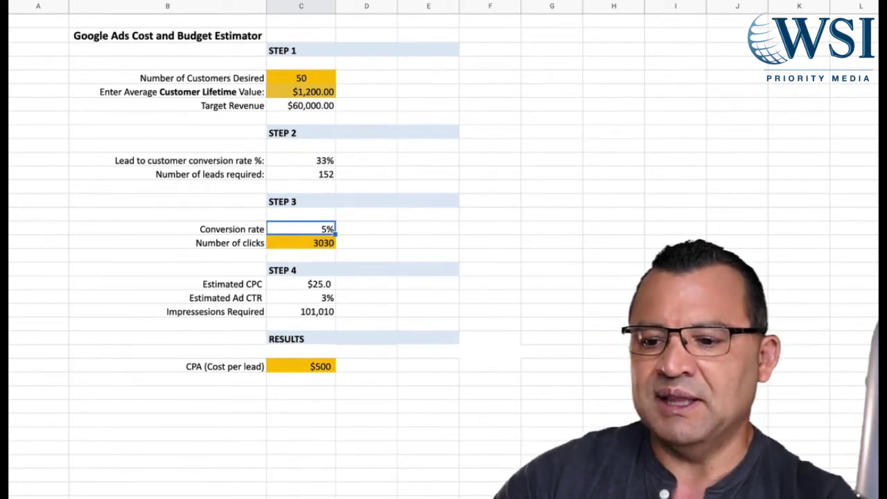
pyautogui.press('Down')
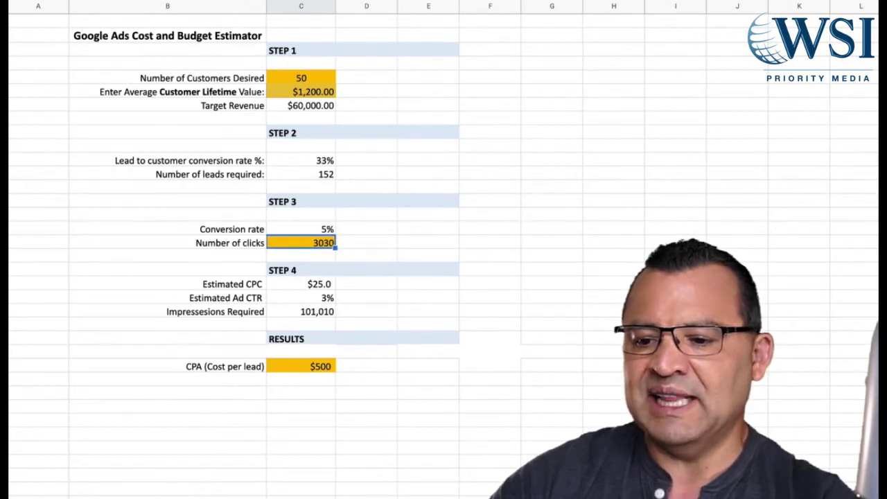
pyautogui.press('Up')
pyautogui.press('Up')
pyautogui.press('Up')
pyautogui.press('Up')
pyautogui.press('Up')
pyautogui.press('Up')
pyautogui.press('Up')
pyautogui.press('Up')
pyautogui.press('Up')
pyautogui.press('Up')
pyautogui.press('Up')
pyautogui.press('Down')
pyautogui.press('Down')
pyautogui.press('Down')
pyautogui.press('Down')
pyautogui.press('Down')
pyautogui.press('Down')
pyautogui.press('Down')
pyautogui.press('Down')
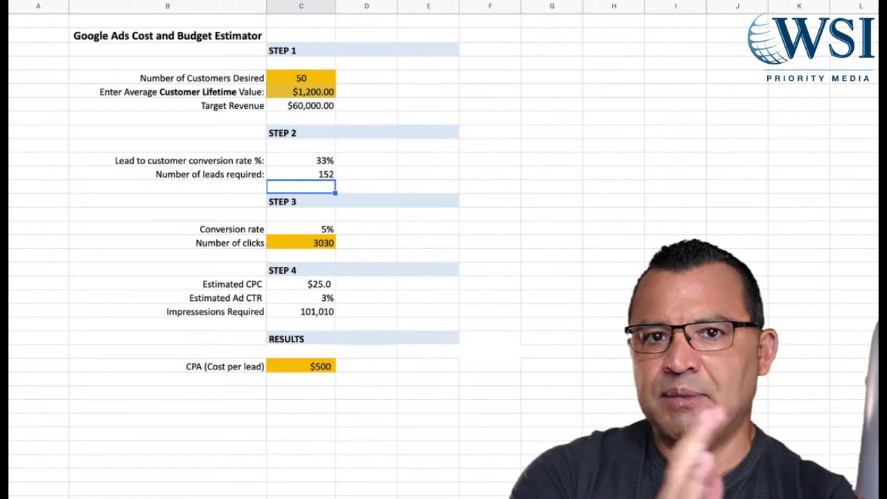
pyautogui.press('Down')
pyautogui.press('Down')
pyautogui.press('Down')
pyautogui.press('Down')
pyautogui.press('Down')
pyautogui.press('Down')
pyautogui.press('Down')
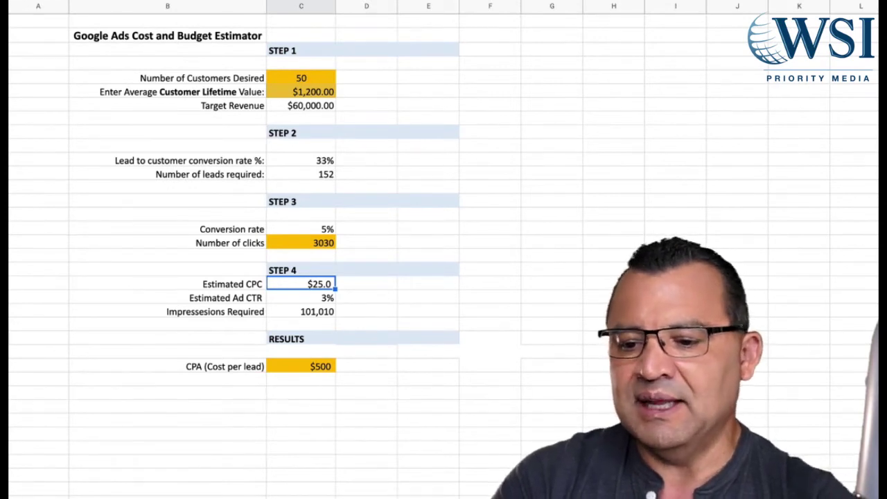
# Enter $16.0 as the Estimated CPC and check the resulting $320 cost per lead
pyautogui.write('16')
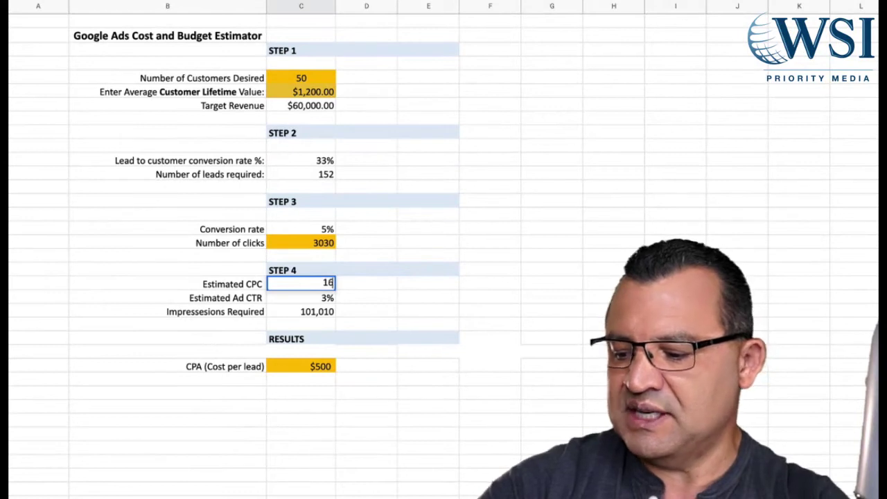
pyautogui.press('Return')
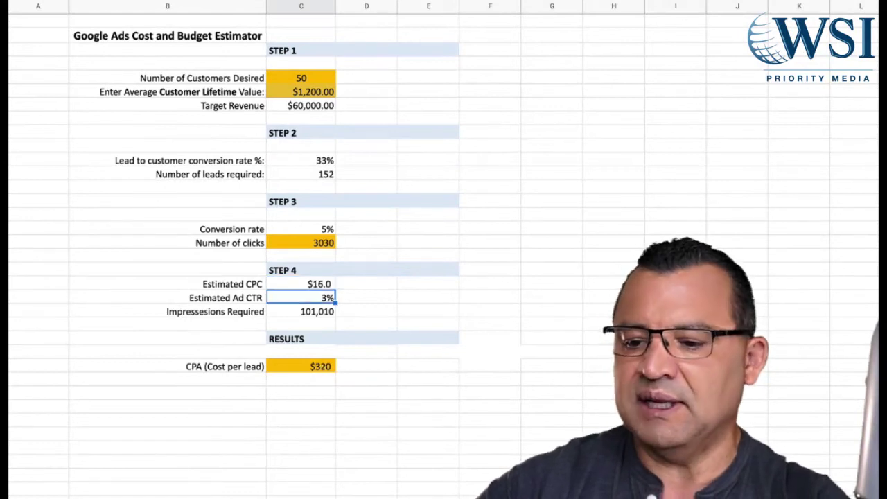
pyautogui.press('Up')
pyautogui.press('Down')
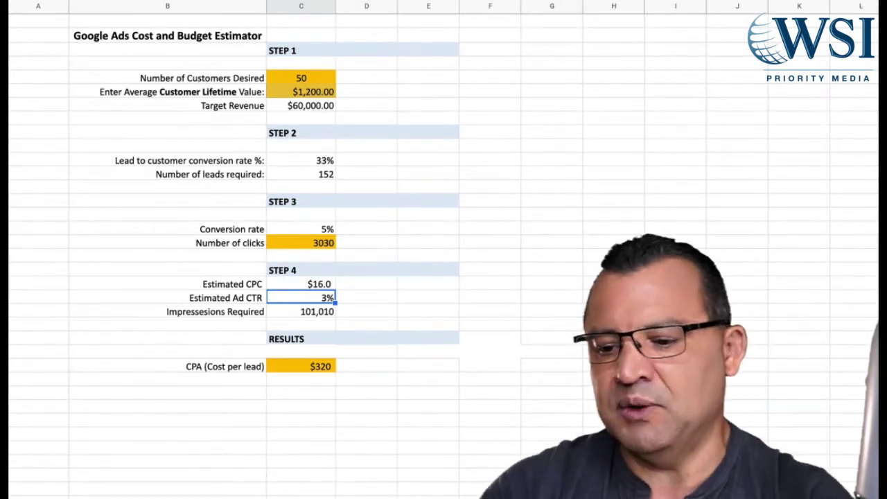
pyautogui.press('Down')
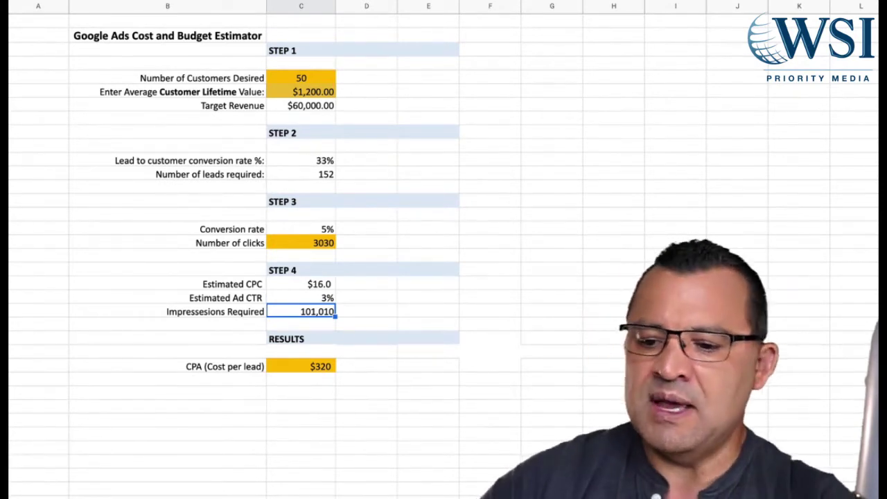
pyautogui.press('Down')
pyautogui.press('Down')
pyautogui.press('Down')
pyautogui.press('Down')
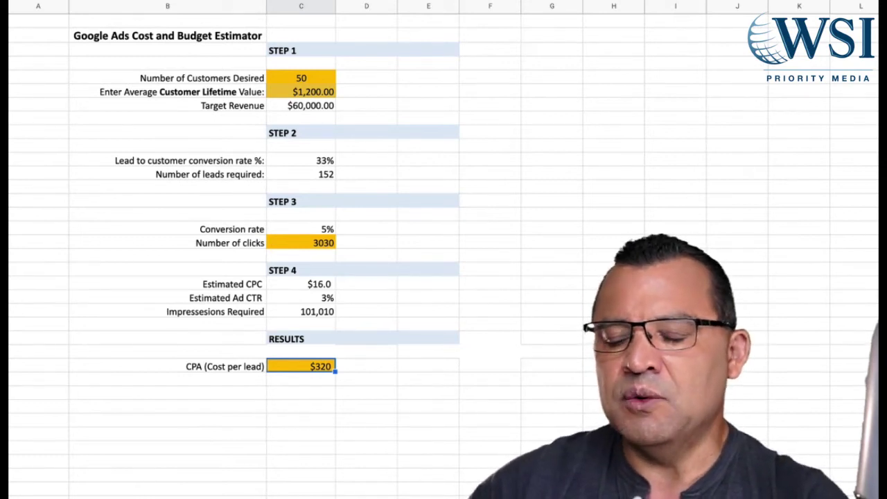
pyautogui.press('Up')
pyautogui.press('Up')
pyautogui.press('Up')
pyautogui.press('Up')
pyautogui.press('Up')
pyautogui.press('Up')
pyautogui.press('Up')
pyautogui.press('Up')
pyautogui.press('Up')
pyautogui.press('Up')
pyautogui.press('Up')
pyautogui.press('Up')
pyautogui.press('Up')
pyautogui.press('Up')
pyautogui.press('Up')
pyautogui.press('Up')
pyautogui.press('Up')
pyautogui.press('Up')
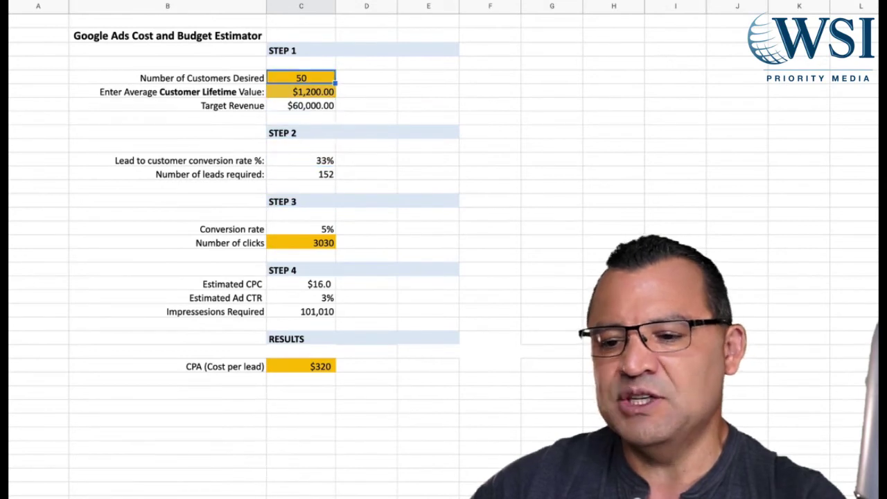
pyautogui.press('Down')
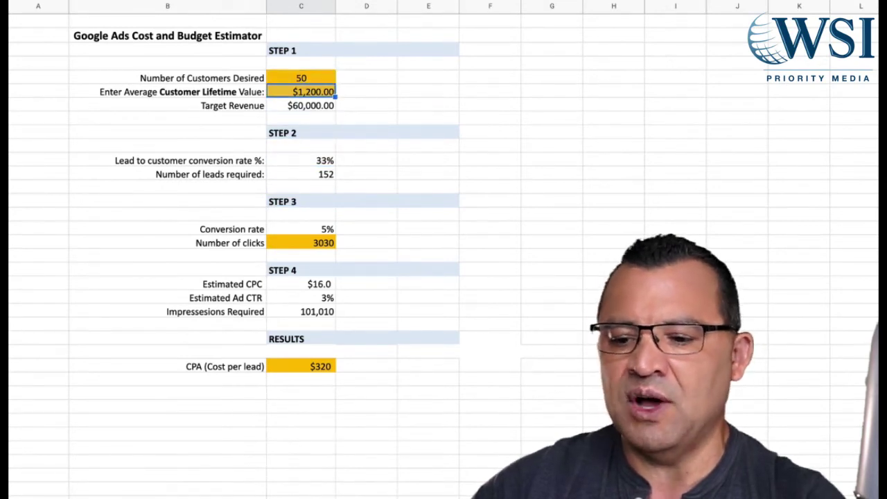
pyautogui.press('Down')
pyautogui.press('Down')
pyautogui.press('Down')
pyautogui.press('Down')
pyautogui.press('Down')
pyautogui.press('Down')
pyautogui.press('Down')
pyautogui.press('Down')
pyautogui.press('Down')
pyautogui.press('Down')
pyautogui.press('Down')
pyautogui.press('Down')
pyautogui.press('Down')
pyautogui.press('Down')
pyautogui.press('Down')
pyautogui.press('Down')
pyautogui.press('Down')
pyautogui.press('Down')
pyautogui.press('Up')
pyautogui.press('Up')
pyautogui.press('Up')
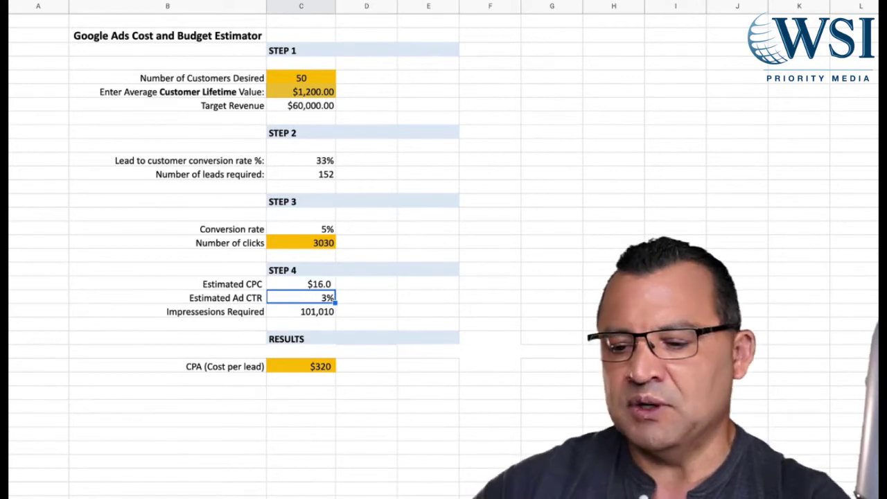
pyautogui.press('Up')
pyautogui.press('Up')
pyautogui.press('Up')
pyautogui.press('Up')
pyautogui.press('Up')
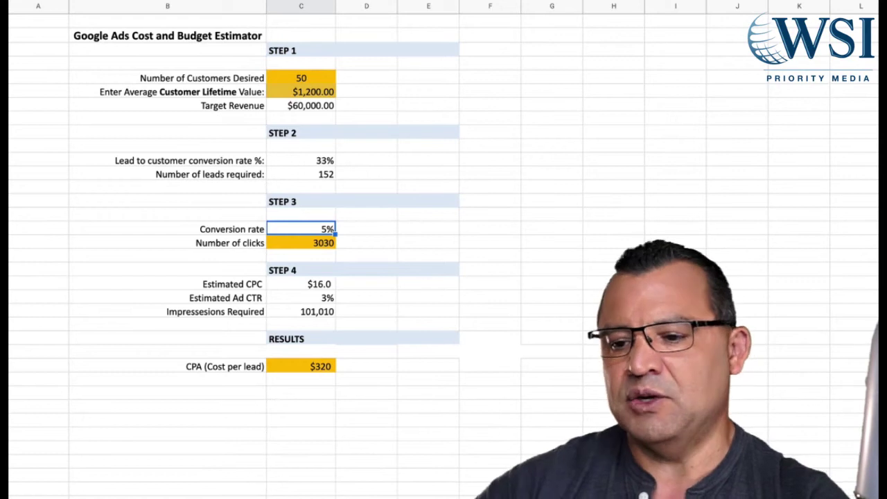
pyautogui.press('Up')
pyautogui.press('Up')
pyautogui.press('Up')
pyautogui.press('Up')
pyautogui.press('Up')
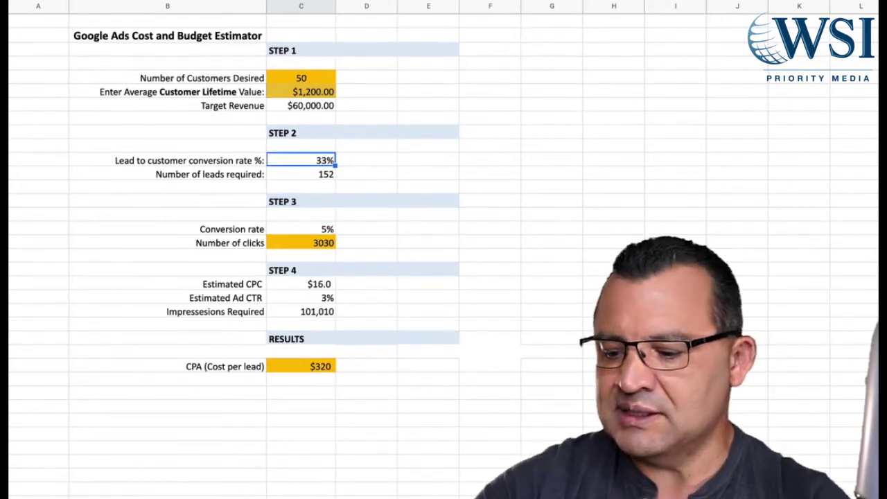
# Set lead-to-customer conversion to 50% and ad conversion rate to 8%
pyautogui.write('50')
pyautogui.press('Return')
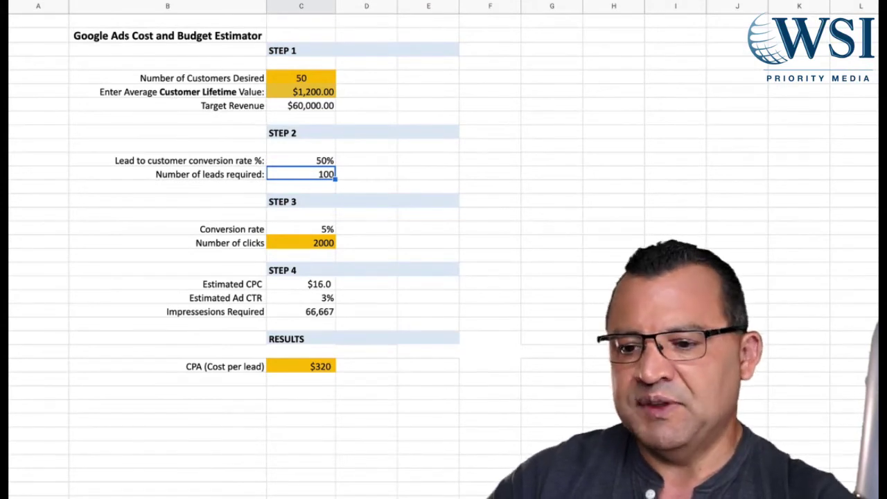
pyautogui.press('Up')
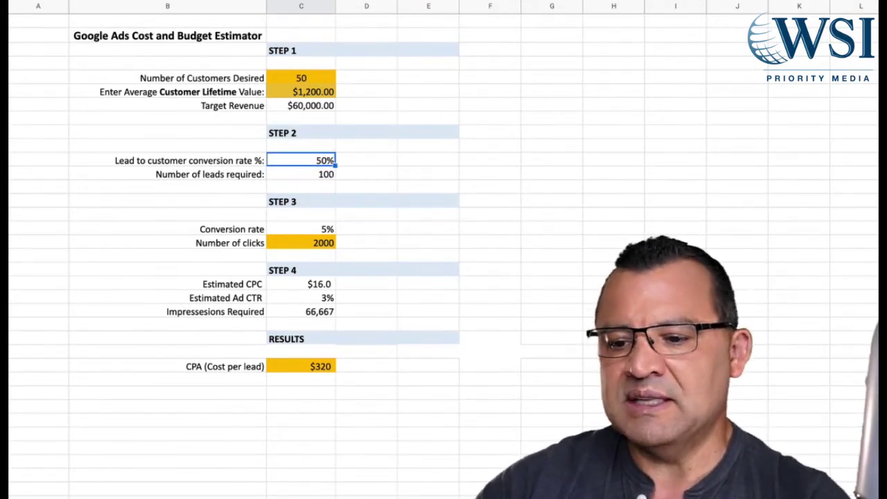
pyautogui.press('Down')
pyautogui.press('Down')
pyautogui.press('Down')
pyautogui.press('Down')
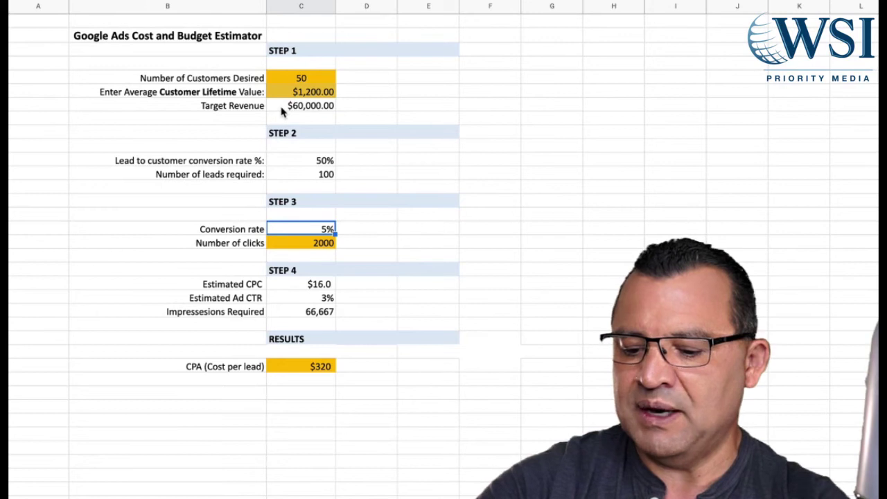
pyautogui.write('8')
pyautogui.press('Return')
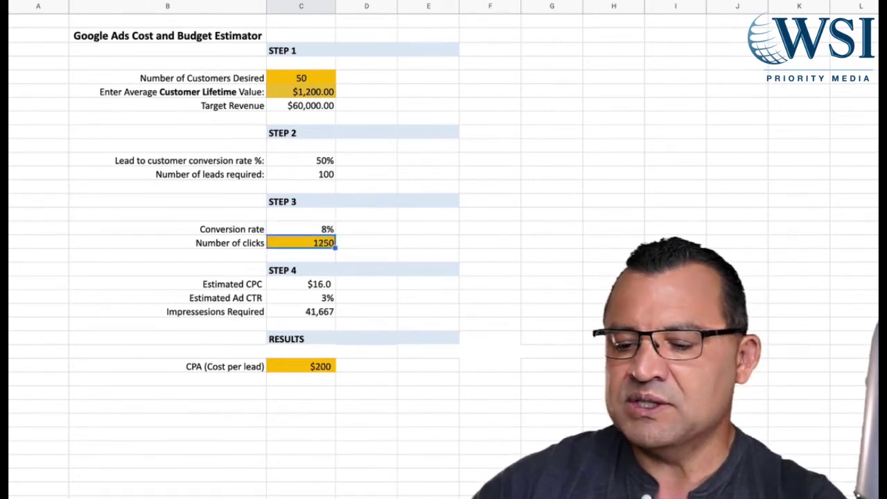
pyautogui.press('Down')
pyautogui.press('Down')
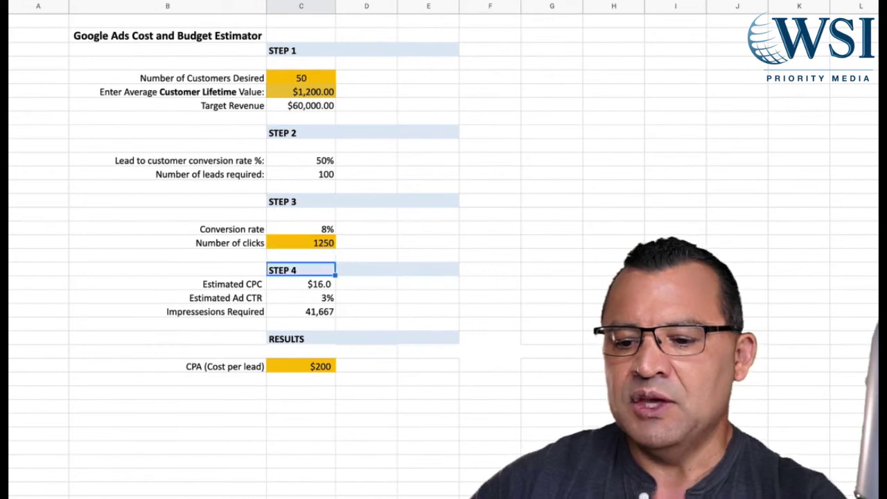
pyautogui.press('Down')
pyautogui.press('Down')
pyautogui.press('Down')
pyautogui.press('Down')
pyautogui.press('Down')
pyautogui.press('Down')
pyautogui.press('Down')
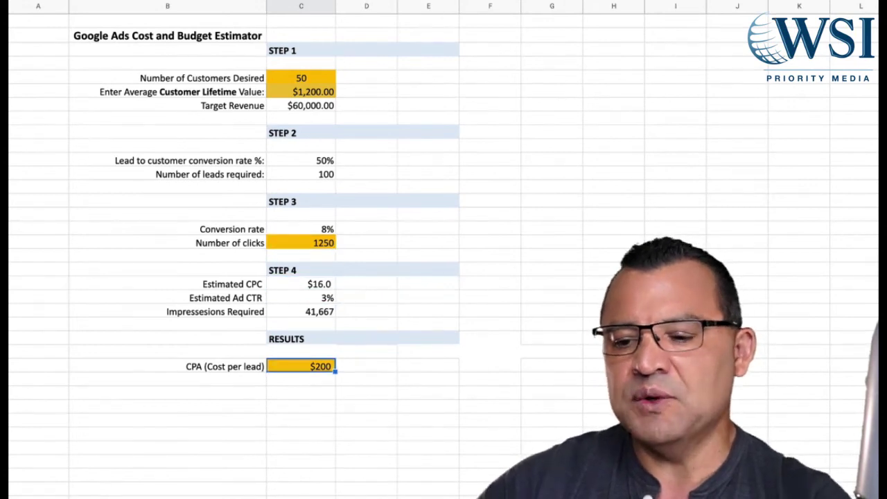
pyautogui.press('Up')
pyautogui.press('Up')
pyautogui.press('Up')
pyautogui.press('Up')
pyautogui.press('Up')
pyautogui.press('Up')
pyautogui.press('Up')
pyautogui.press('Up')
pyautogui.press('Up')
pyautogui.press('Up')
pyautogui.press('Up')
pyautogui.press('Up')
pyautogui.press('Up')
pyautogui.press('Up')
pyautogui.press('Up')
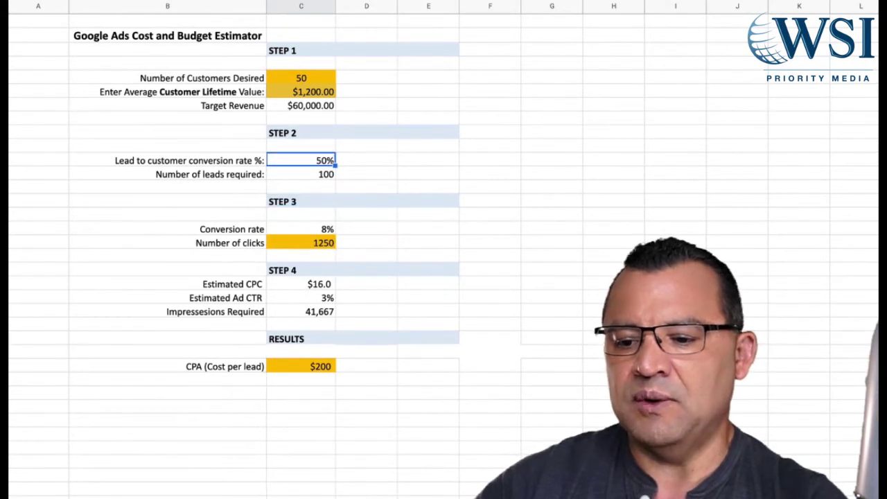
pyautogui.press('Up')
pyautogui.press('Up')
pyautogui.press('Up')
pyautogui.press('Up')
pyautogui.press('Up')
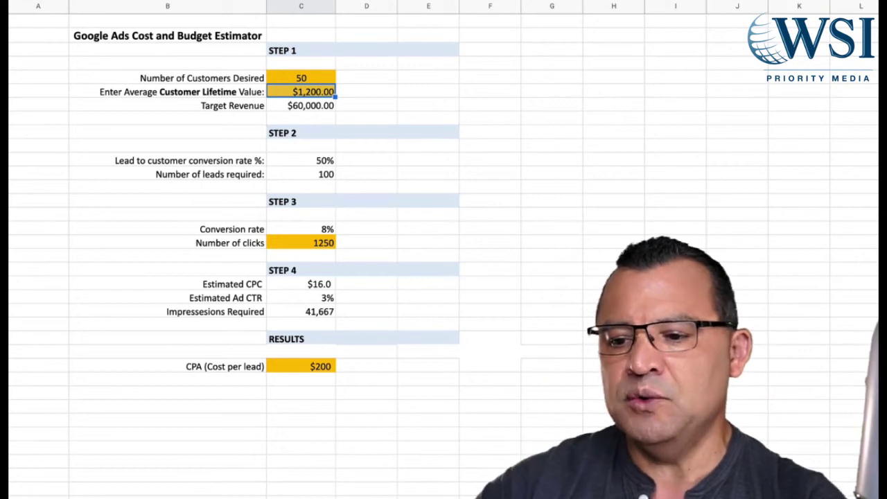
pyautogui.press('Down')
pyautogui.press('Down')
pyautogui.press('Down')
pyautogui.press('Down')
pyautogui.press('Down')
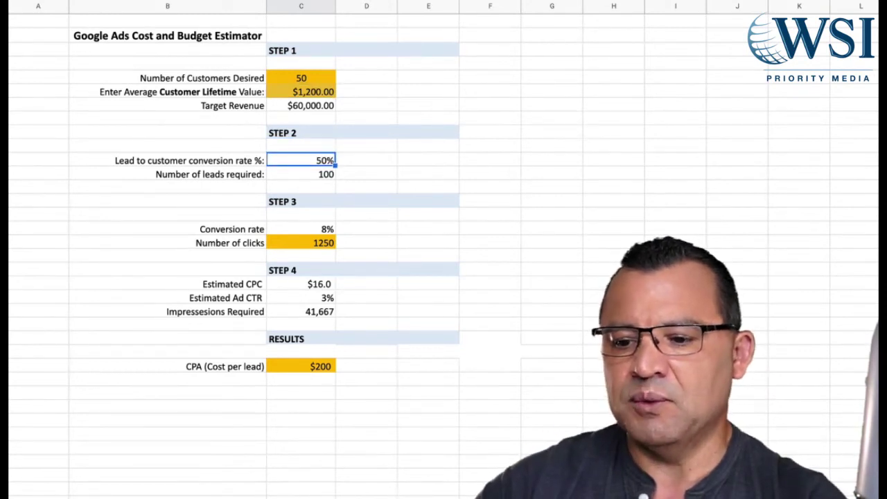
pyautogui.press('Down')
pyautogui.press('Down')
pyautogui.press('Down')
pyautogui.press('Down')
pyautogui.press('Down')
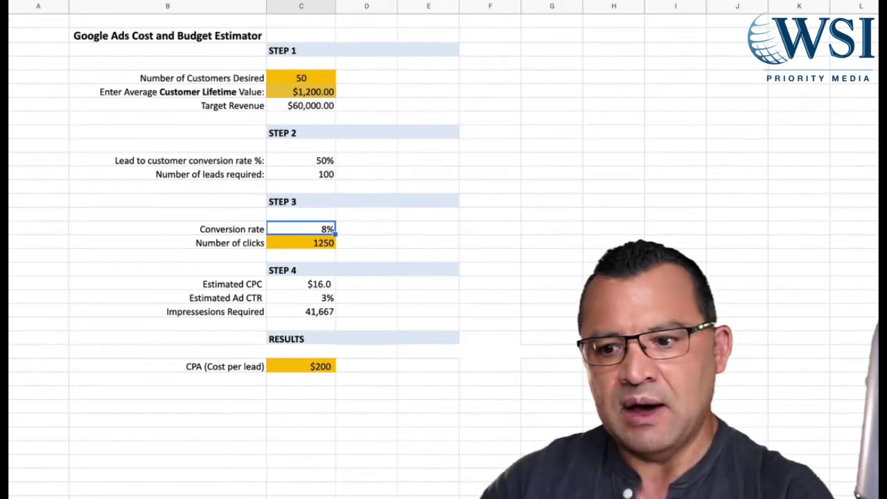
# Change the Estimated CPC from $16.0 to $10.0, bringing CPA to $125
pyautogui.press('Down')
pyautogui.press('Down')
pyautogui.press('Down')
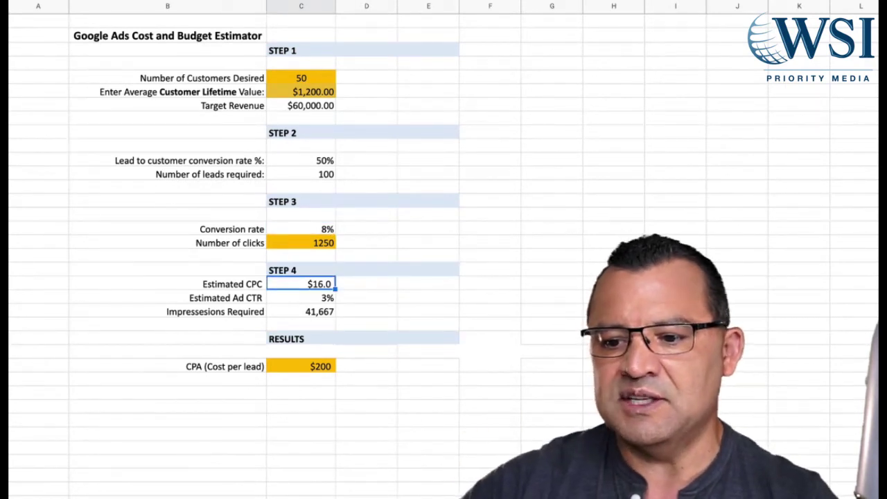
pyautogui.write('10')
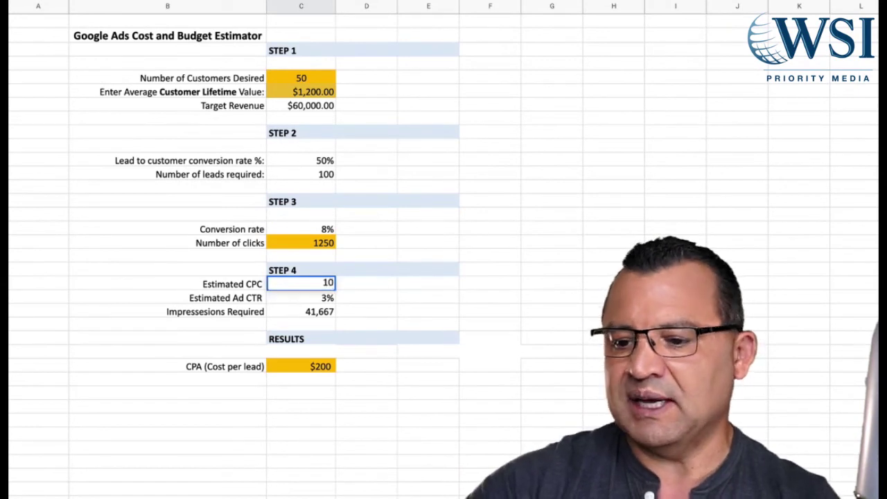
pyautogui.press('Return')
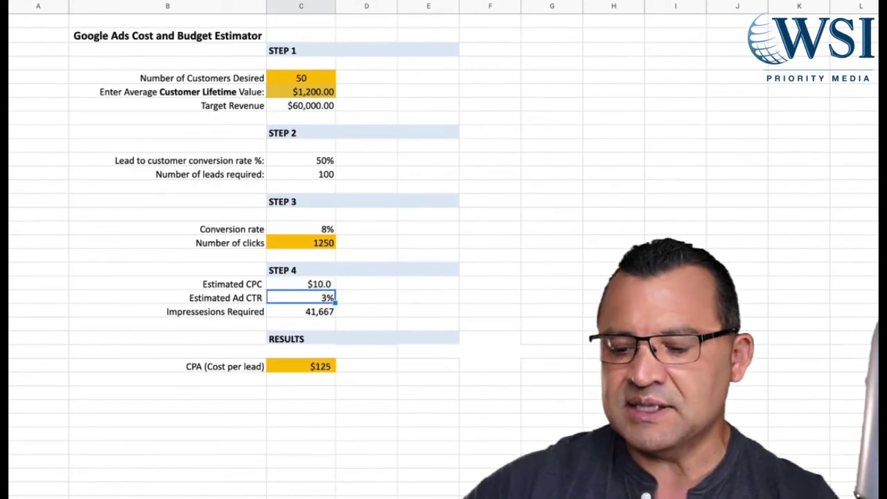